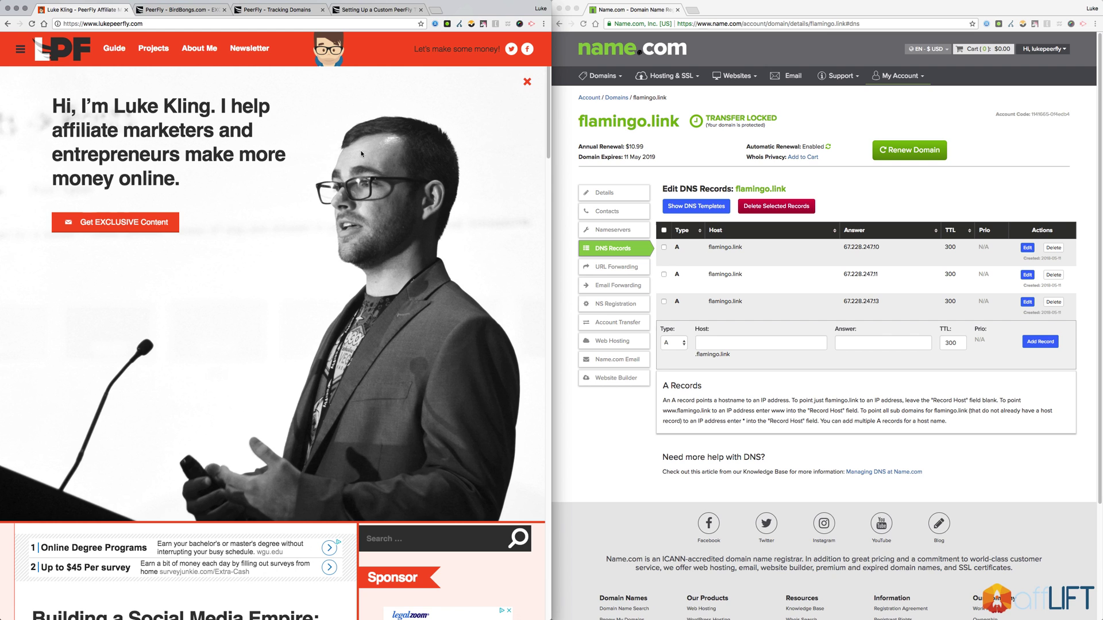
Switch to the PeerFly BirdBongs.com offer page in the left browser window
click(183, 10)
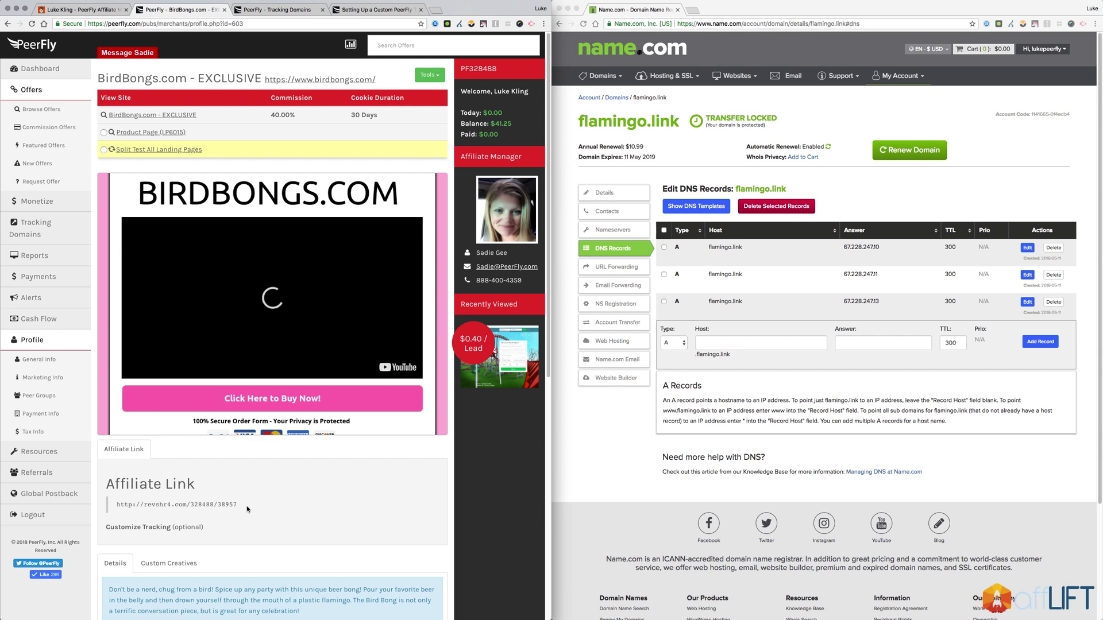
drag(246, 506, 103, 506)
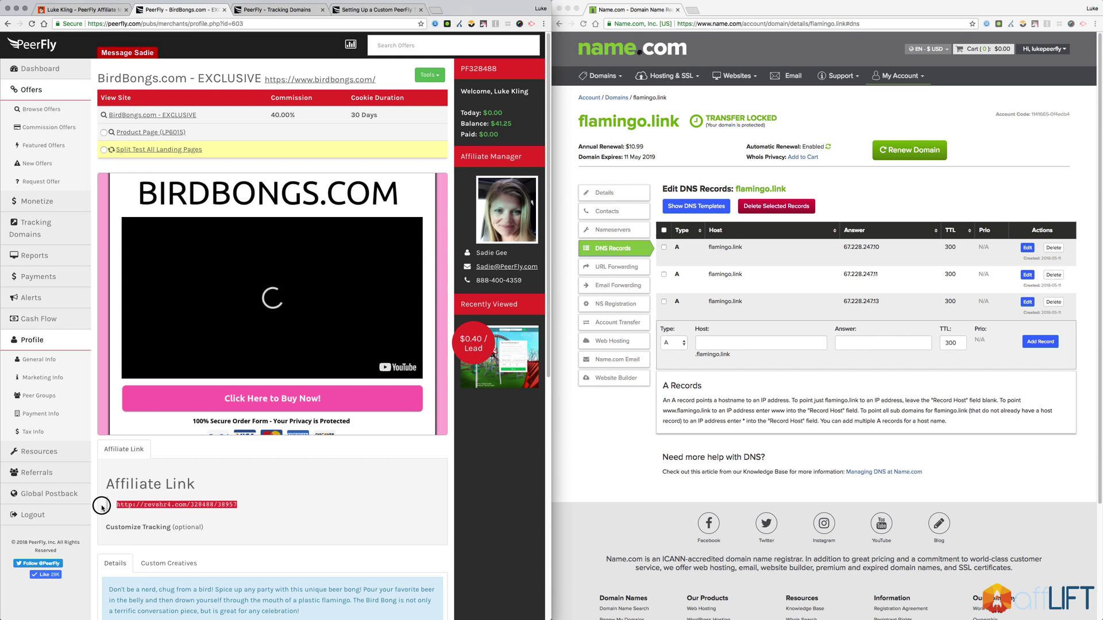
click(266, 512)
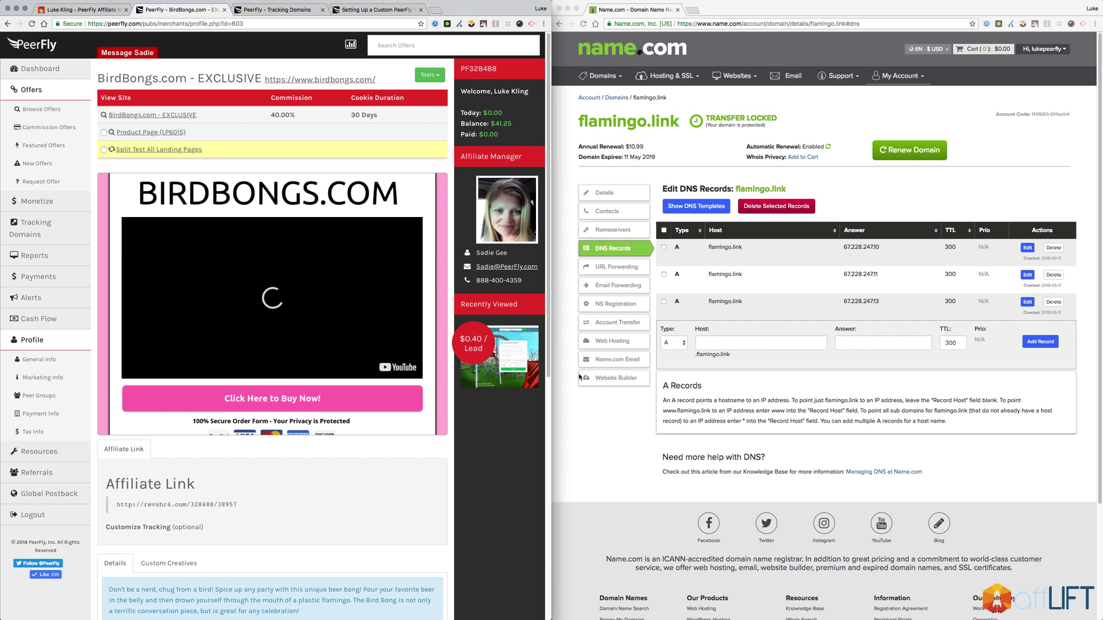
Open PeerFly's Add A Domain form and review the three required A-record IPs and TTL instructions
click(280, 10)
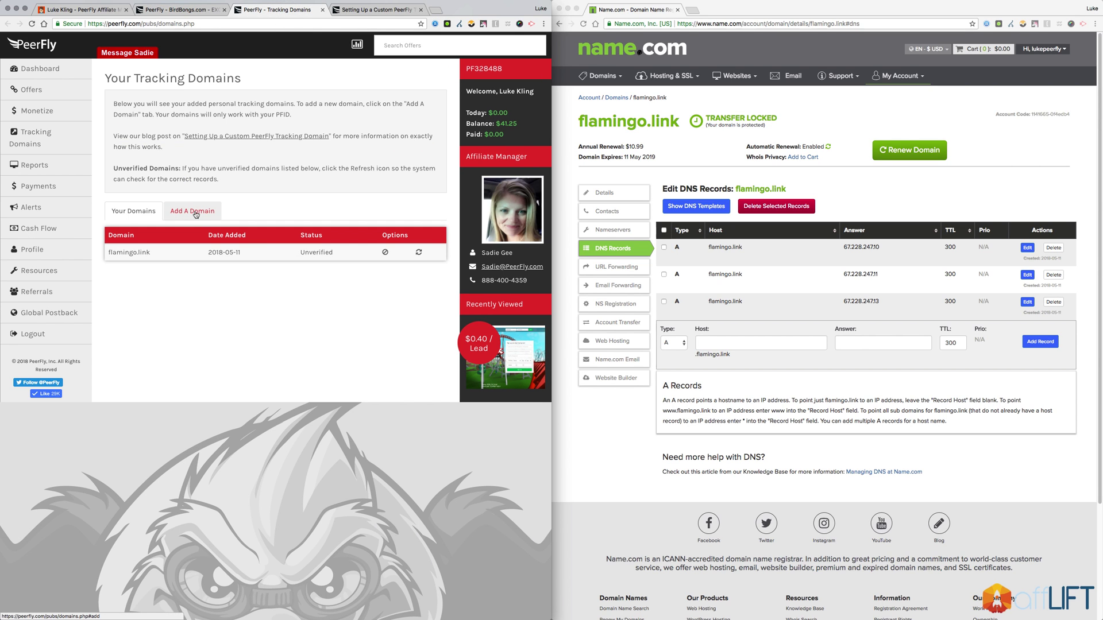
click(196, 214)
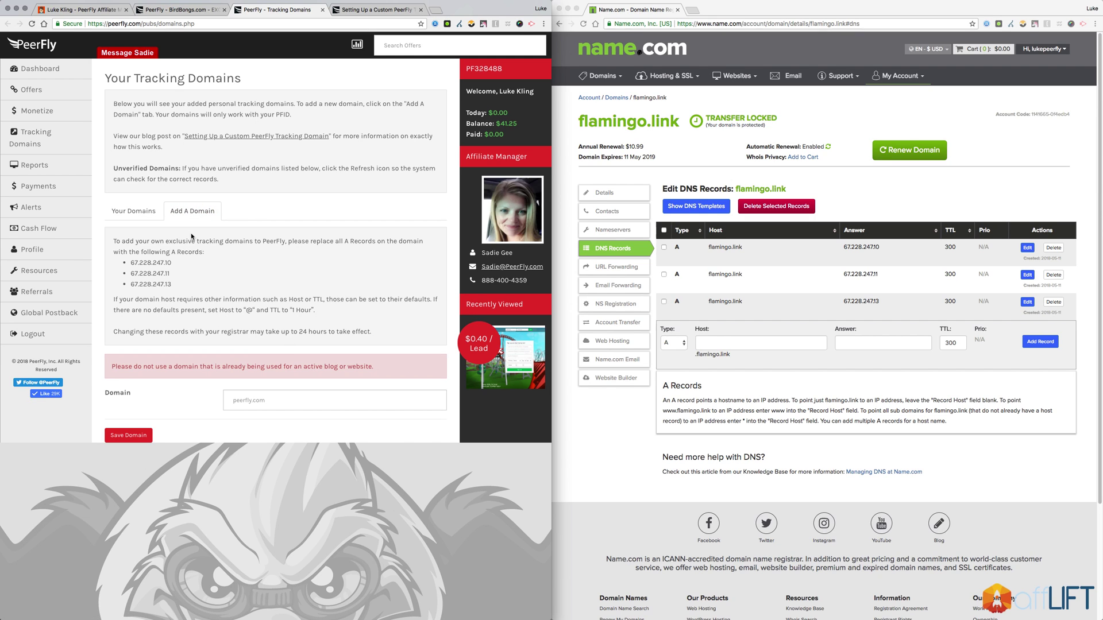
mouse_move(131, 262)
mouse_down()
mouse_move(172, 285)
mouse_move(132, 263)
mouse_up()
triple_click(345, 313)
click(119, 299)
Glance at Your Domains, return to Add A Domain, and bring the Name.com window forward
click(133, 211)
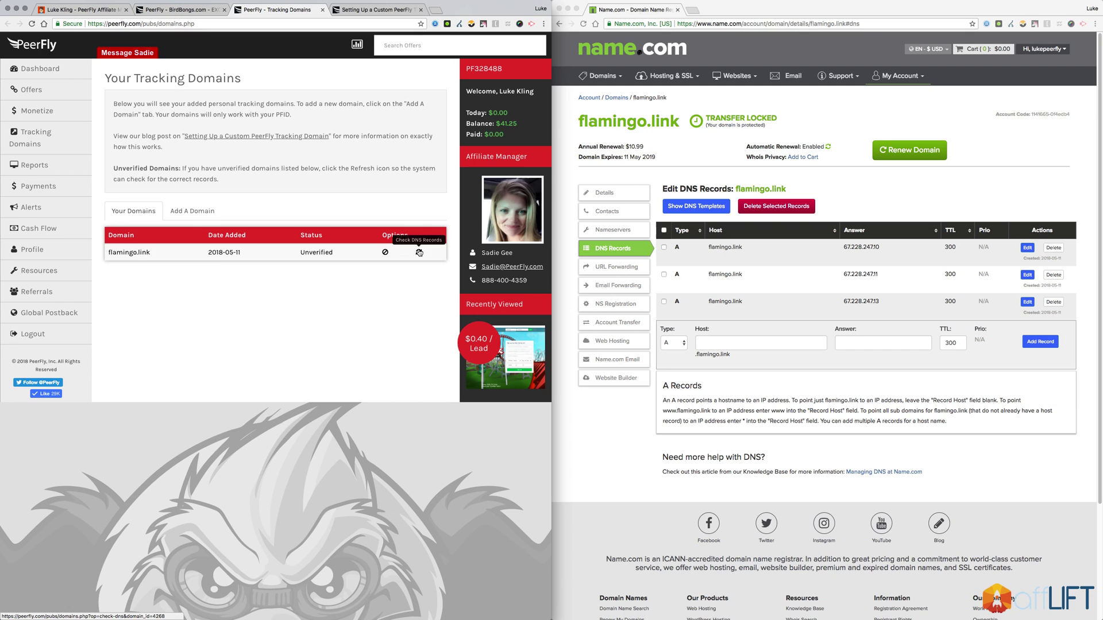
click(191, 211)
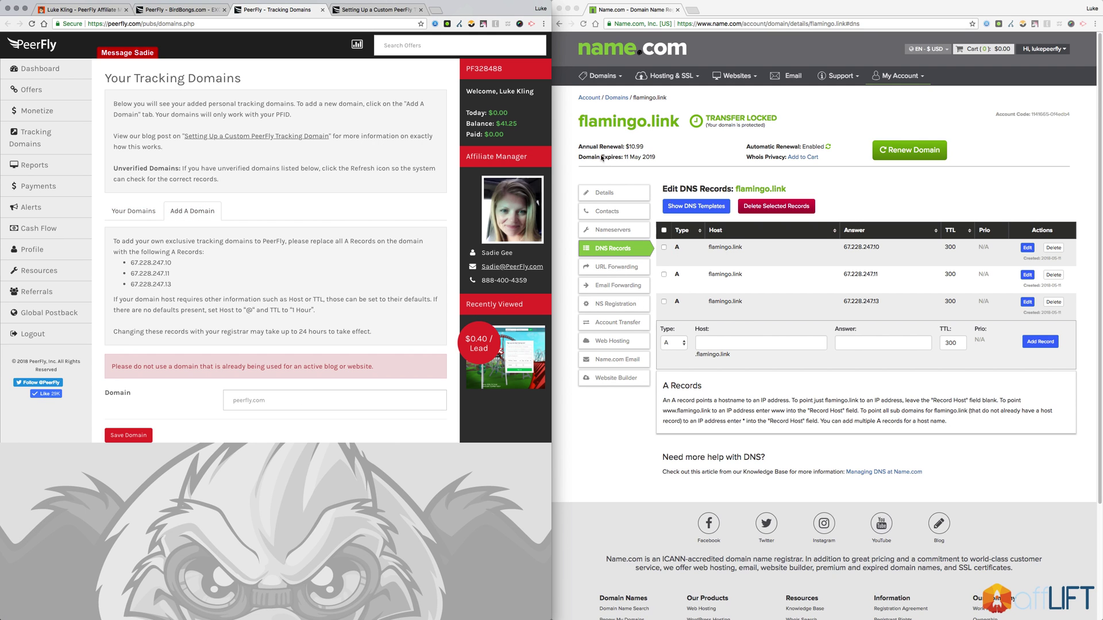
click(577, 146)
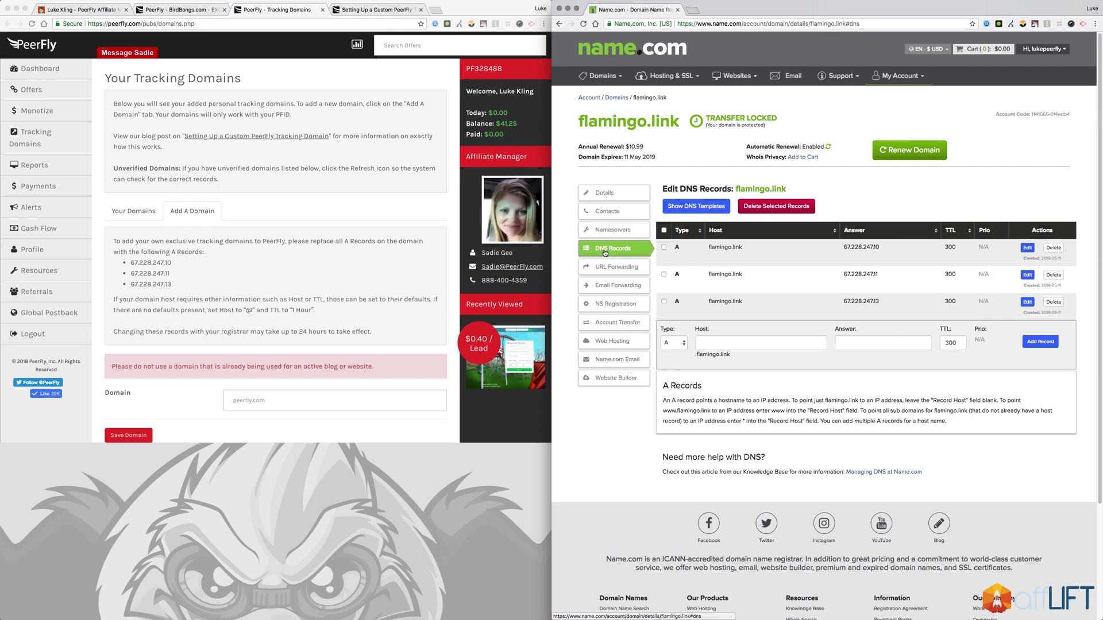
click(606, 232)
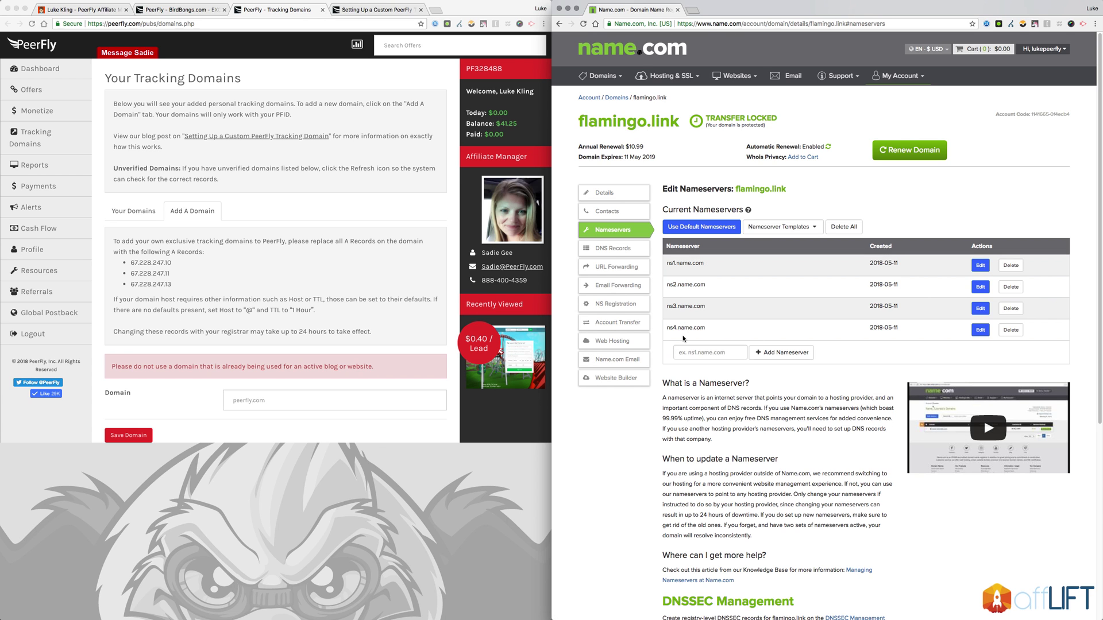
click(624, 250)
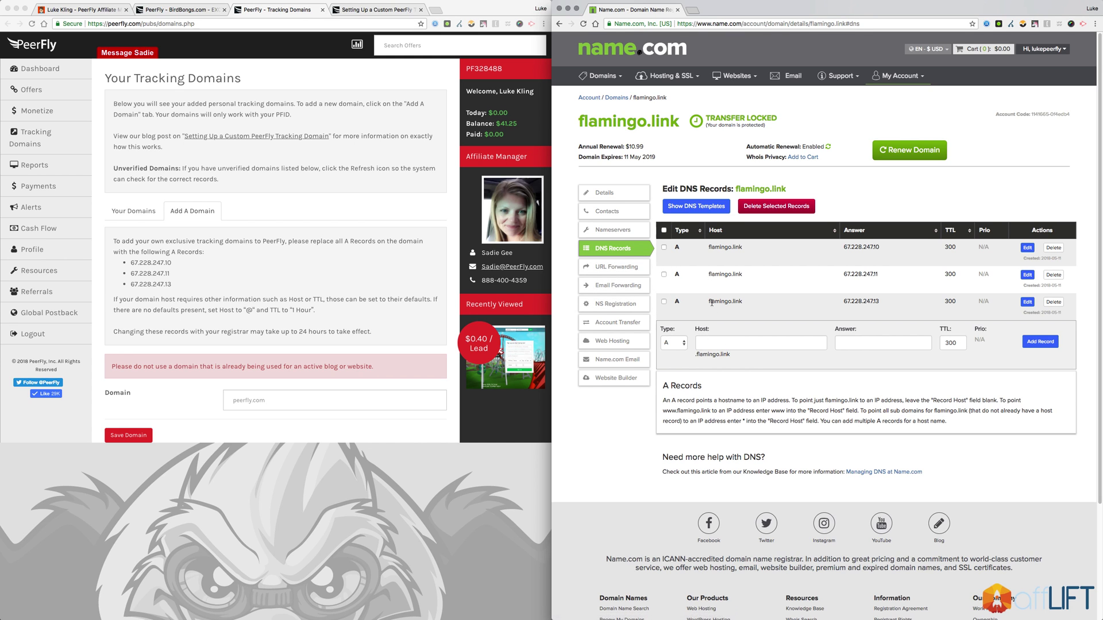
click(619, 232)
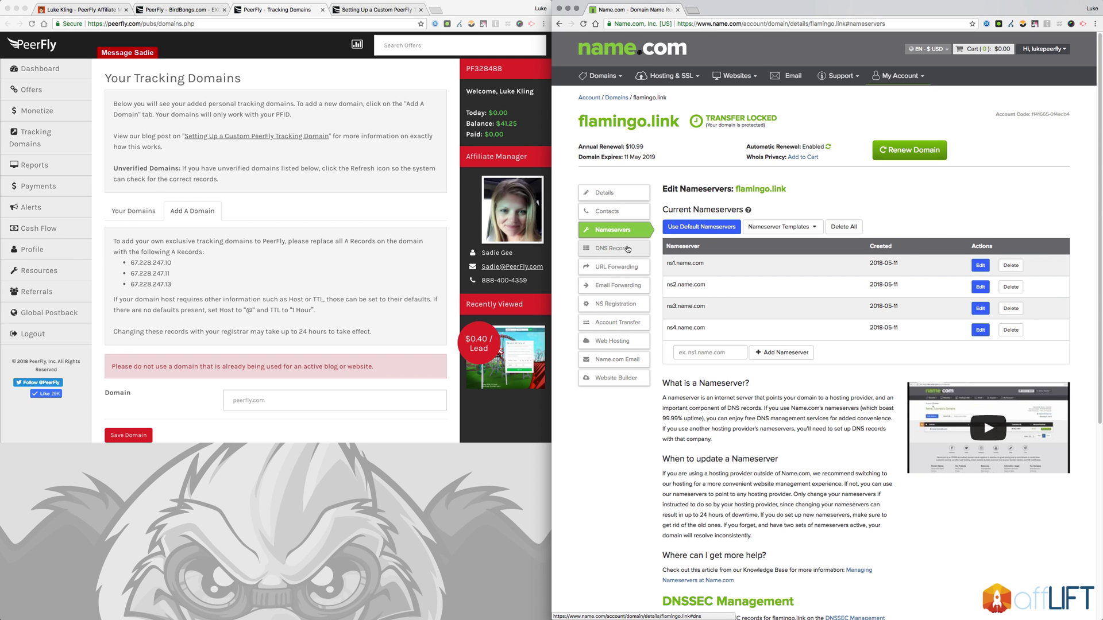
click(614, 252)
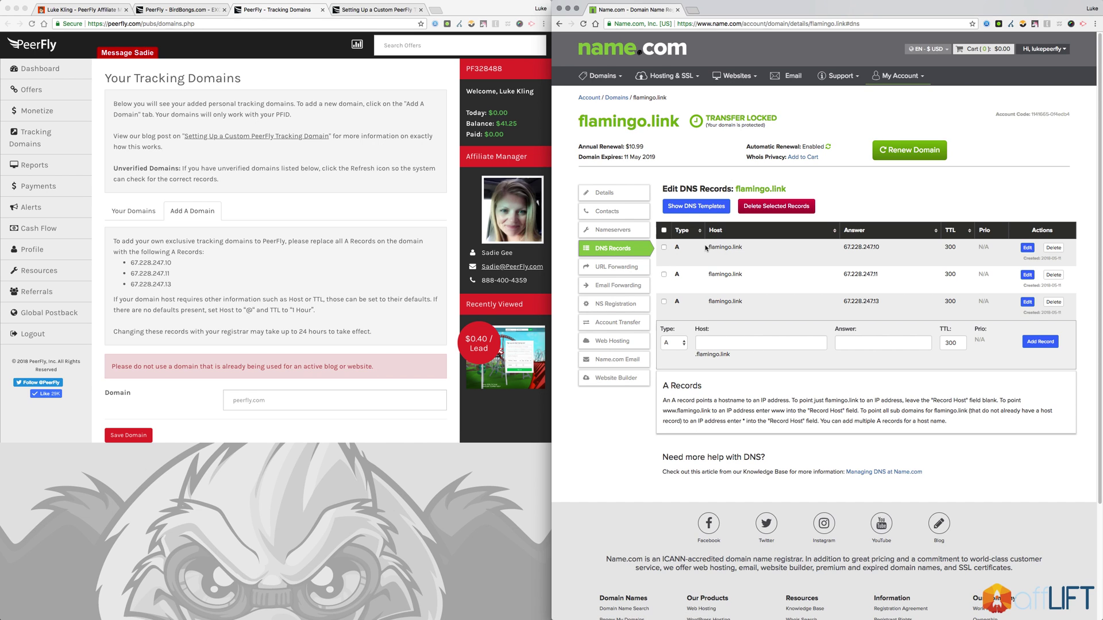
Review the existing A record, then enter @ as the new record's host
drag(705, 248, 753, 250)
drag(845, 248, 916, 252)
click(898, 246)
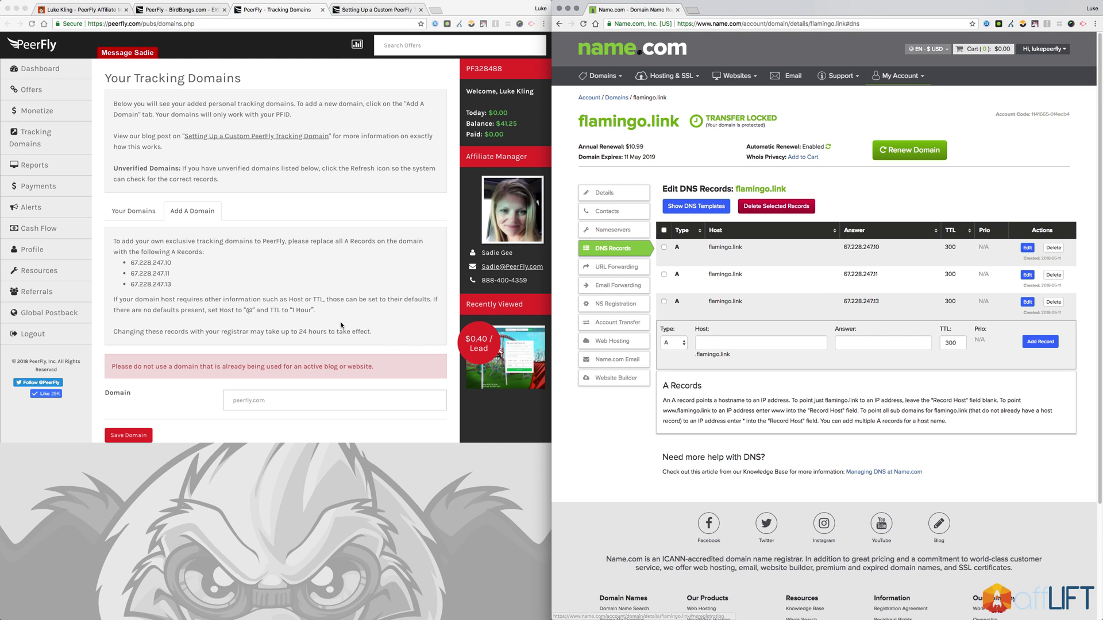
click(736, 344)
text(@)
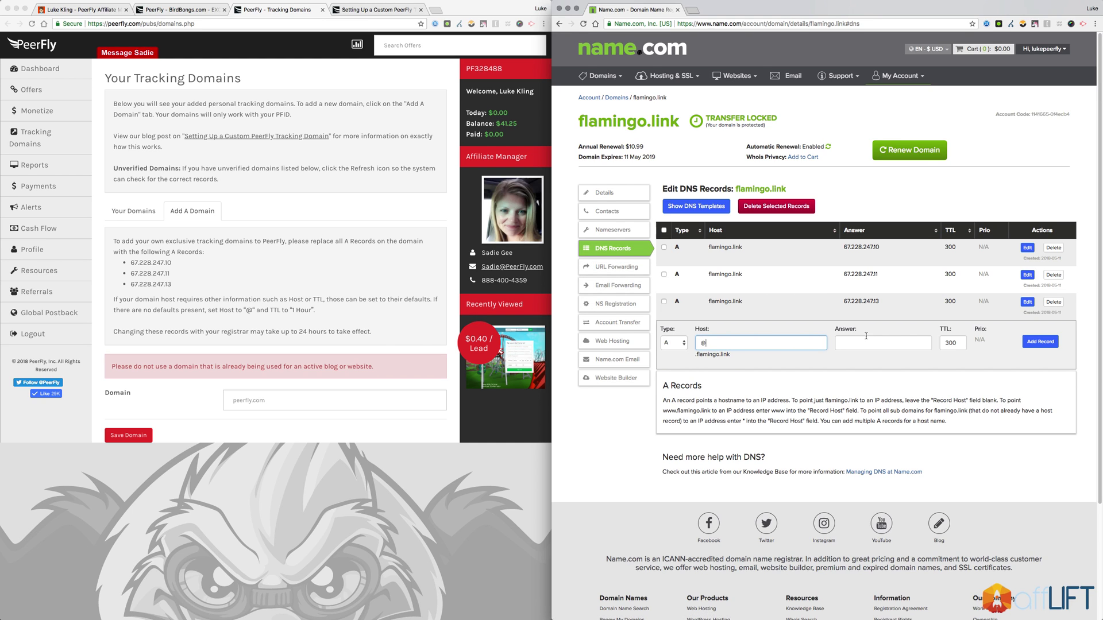
click(743, 360)
drag(741, 359, 696, 356)
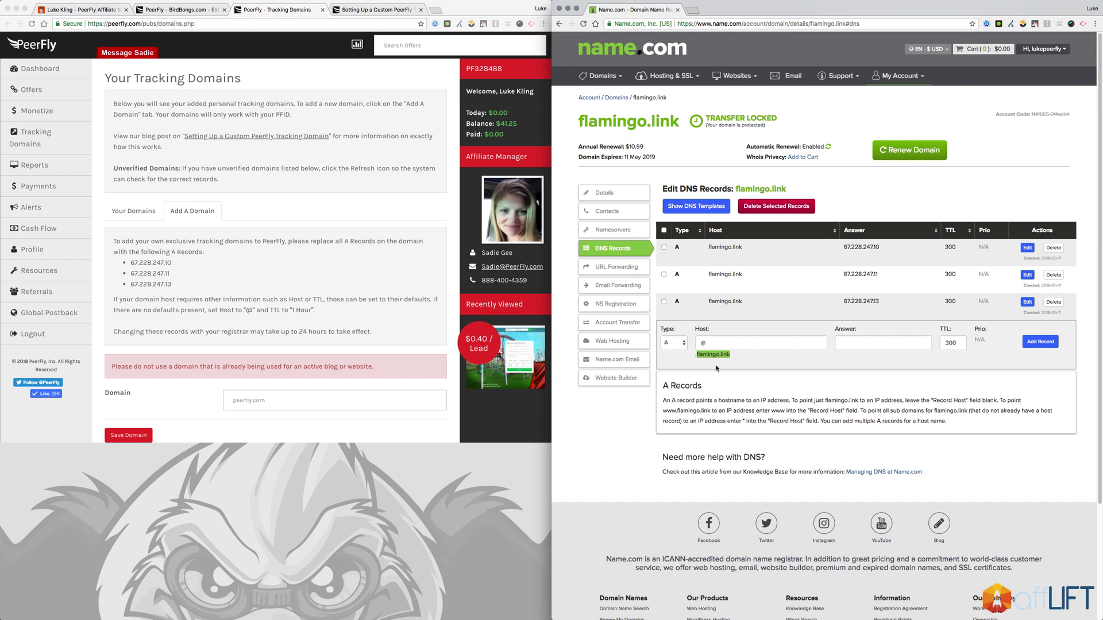
click(743, 357)
Copy PeerFly's required IPs 67.228.247.10 and 67.228.247.11 into the Answer field, keeping type A
drag(172, 263, 118, 263)
key(super+c)
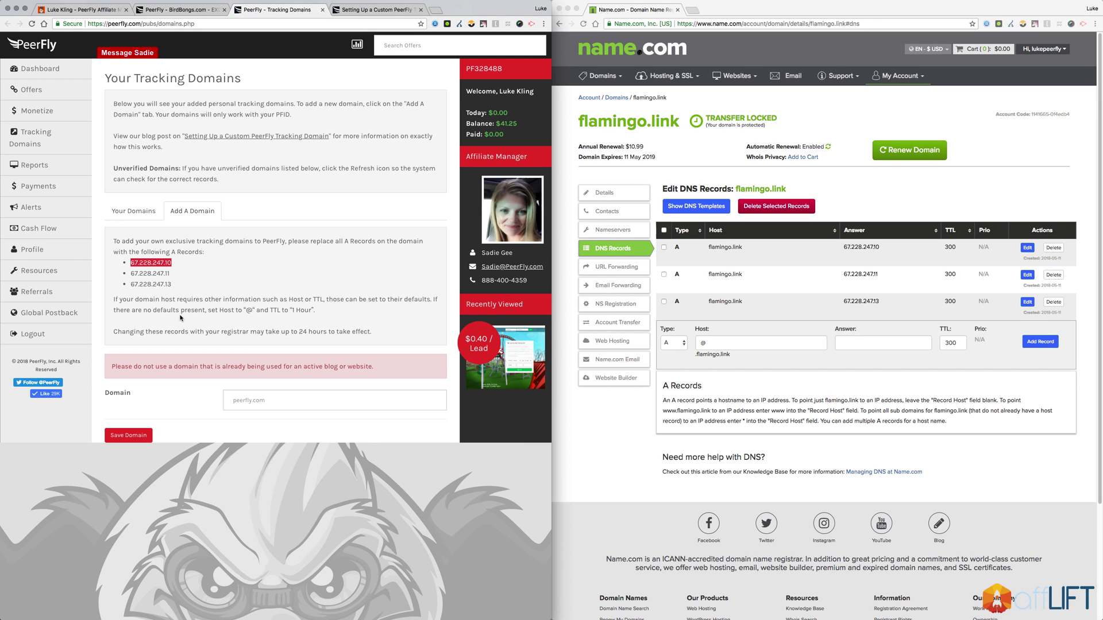
click(837, 345)
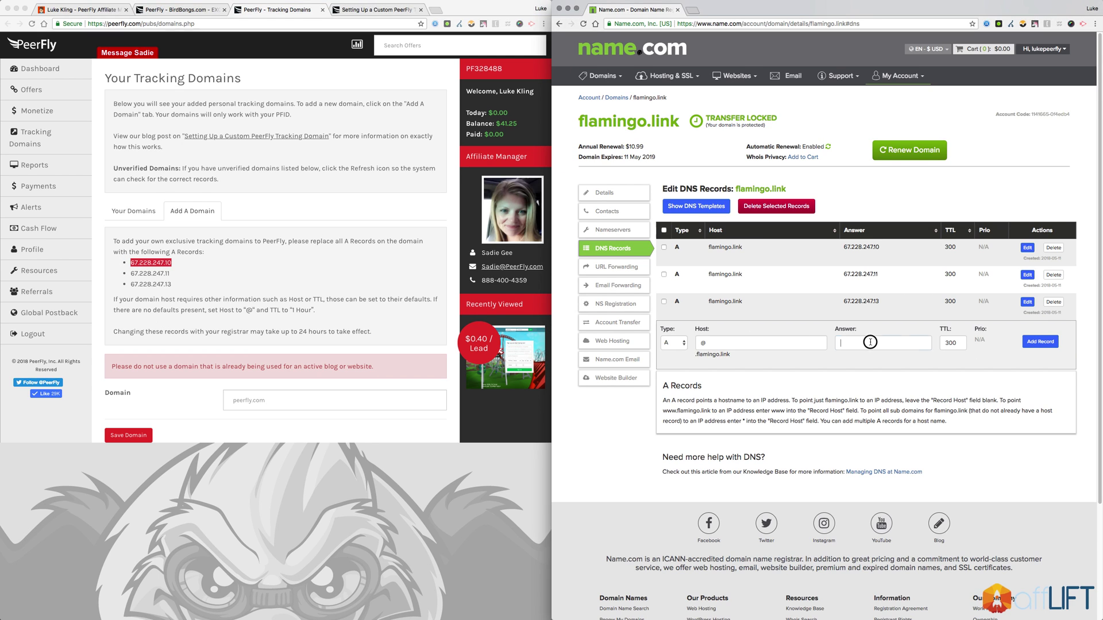
key(super+v)
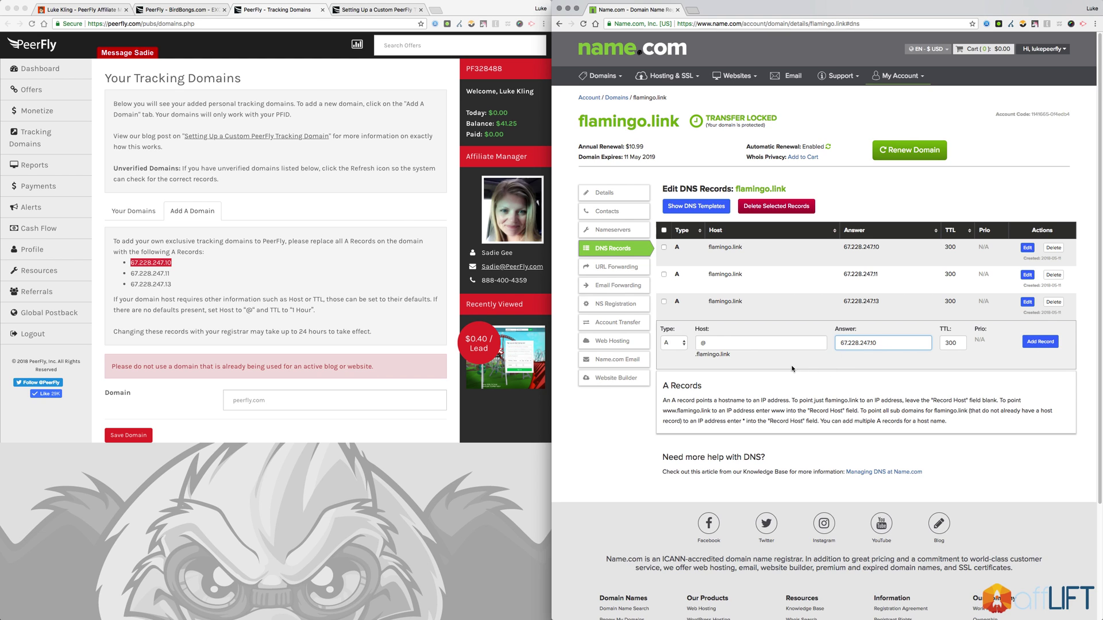
click(141, 280)
drag(171, 274, 124, 273)
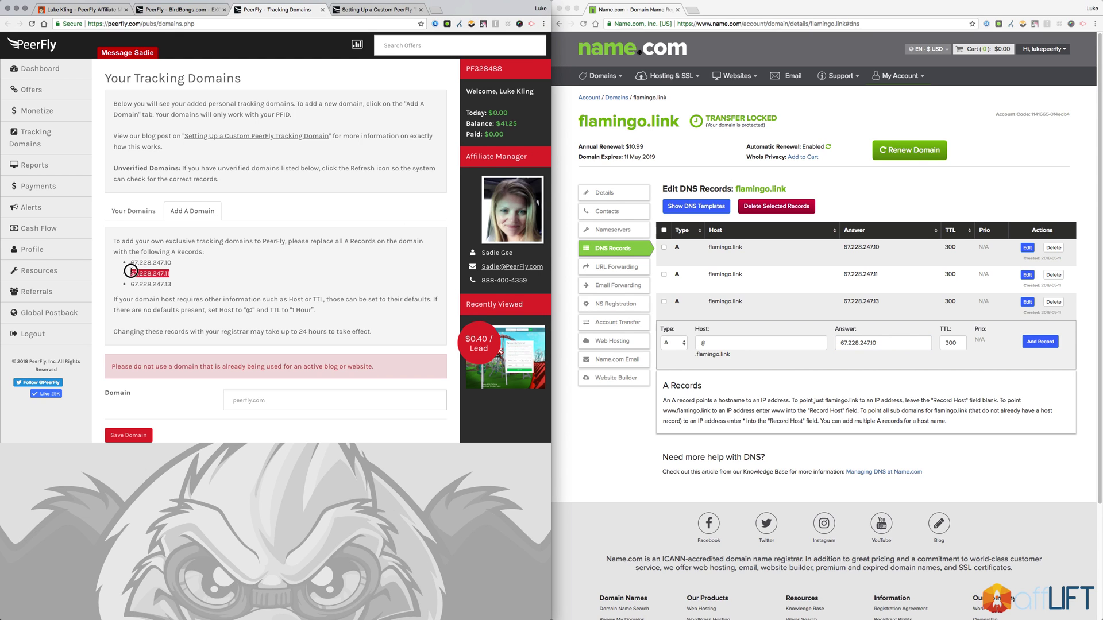
click(675, 345)
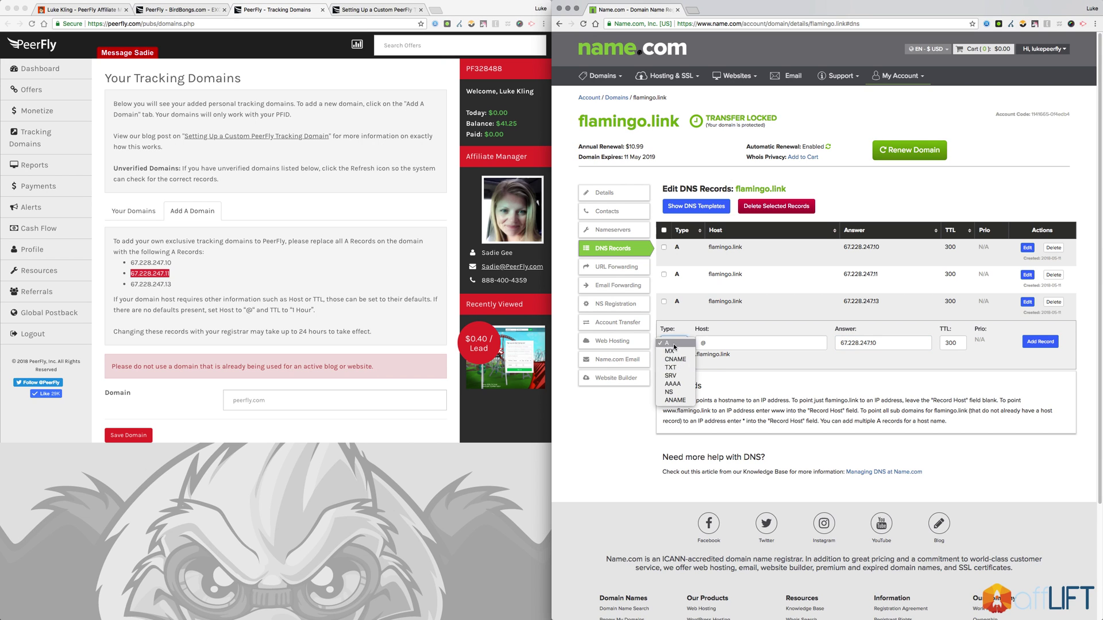
click(672, 344)
click(902, 348)
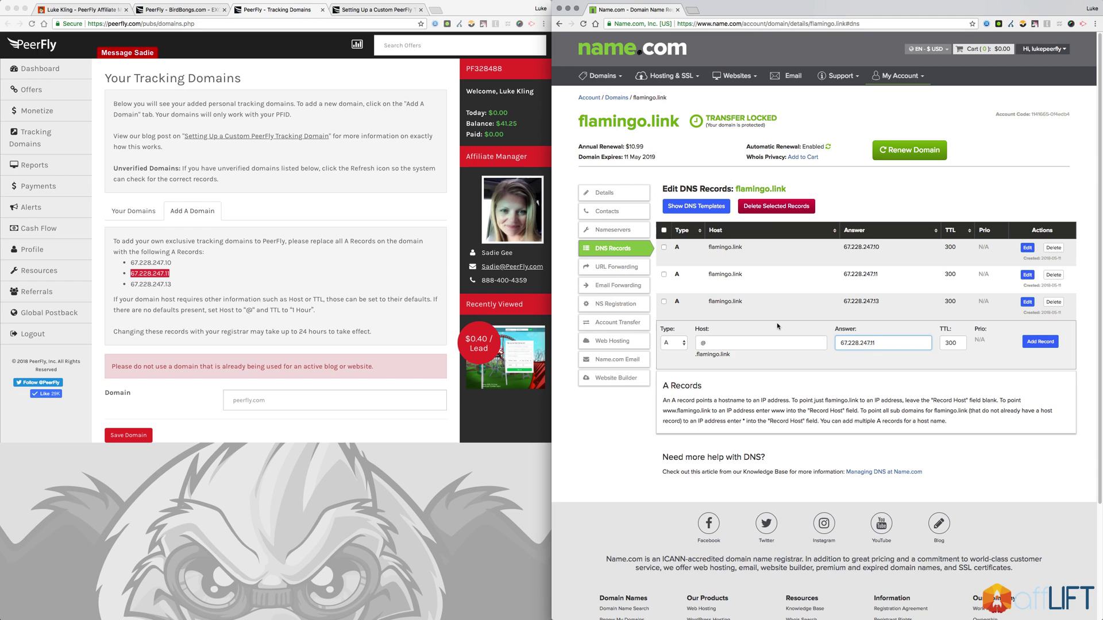
Return to PeerFly's Add A Domain form, focus its Domain field, and begin selecting flamingo.link in Name.com
click(288, 282)
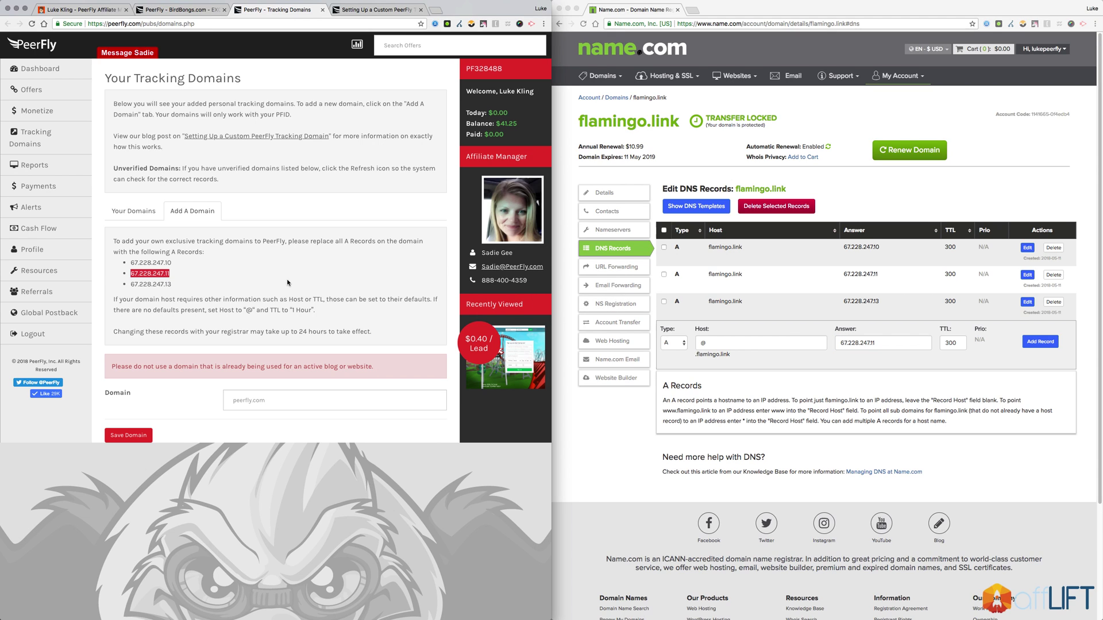
click(158, 218)
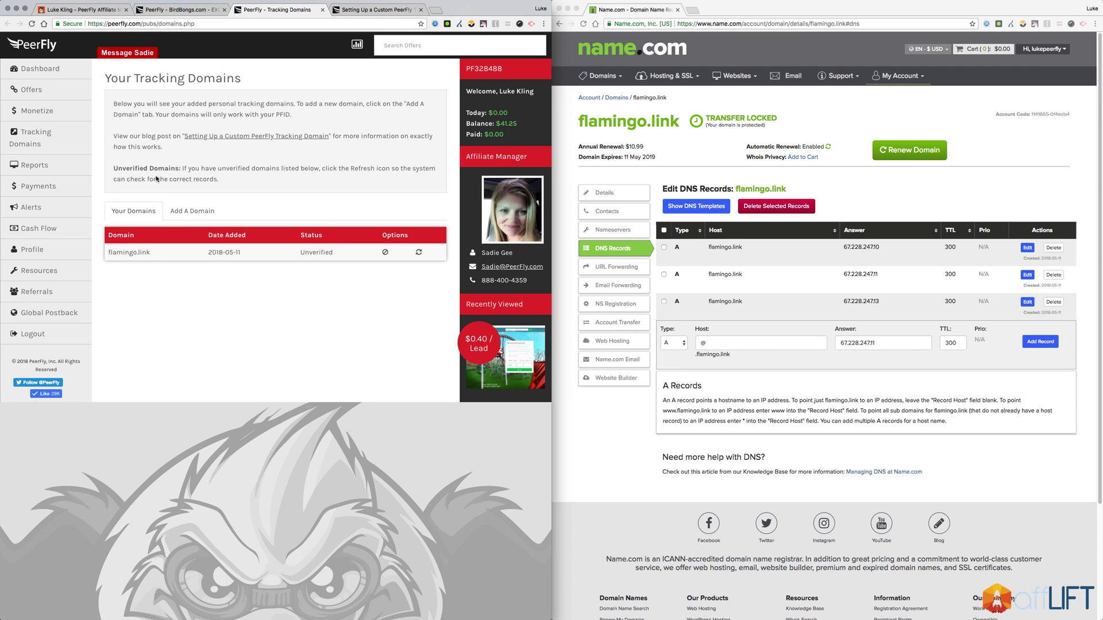
click(185, 211)
click(282, 394)
click(290, 404)
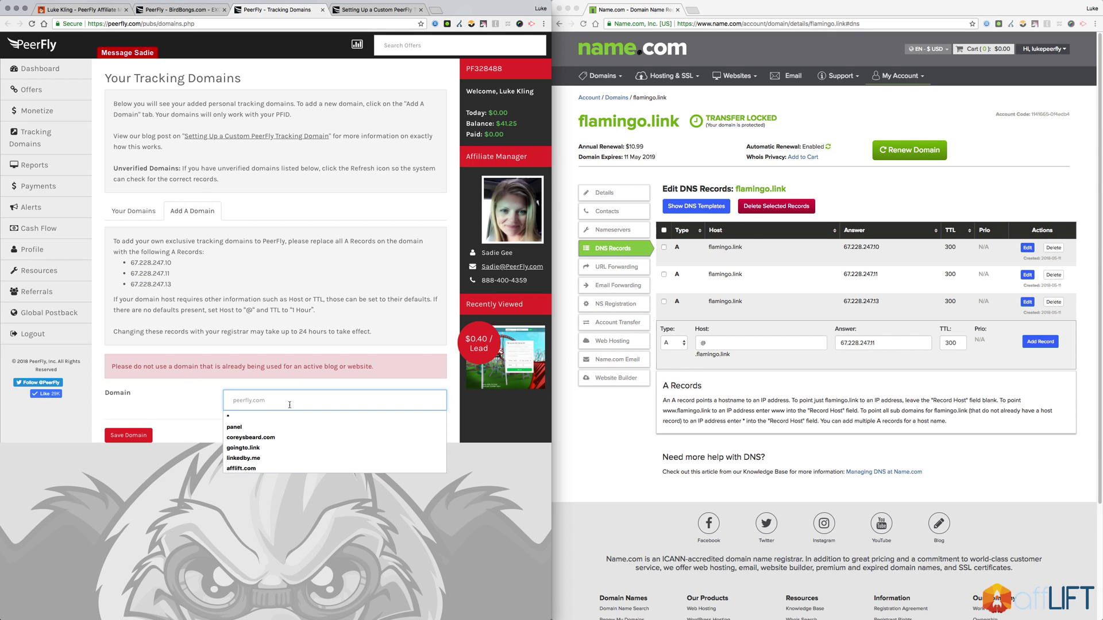
click(657, 139)
Copy flamingo.link from Name.com, paste it into PeerFly's domain field, and save it
drag(680, 122, 561, 121)
key(super+c)
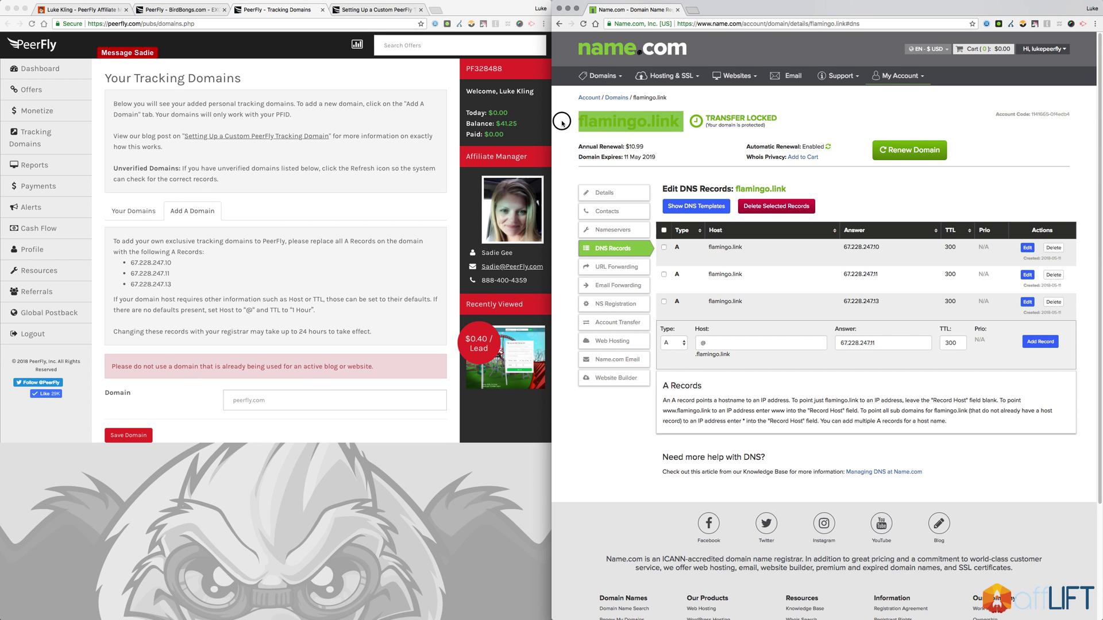
click(270, 400)
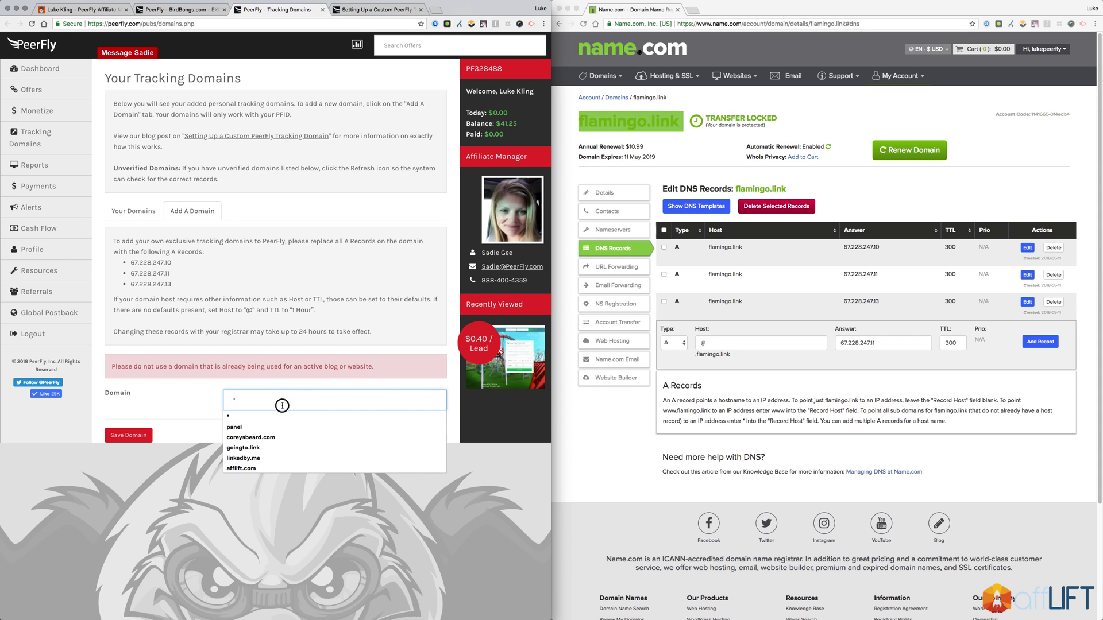
key(super+v)
click(244, 417)
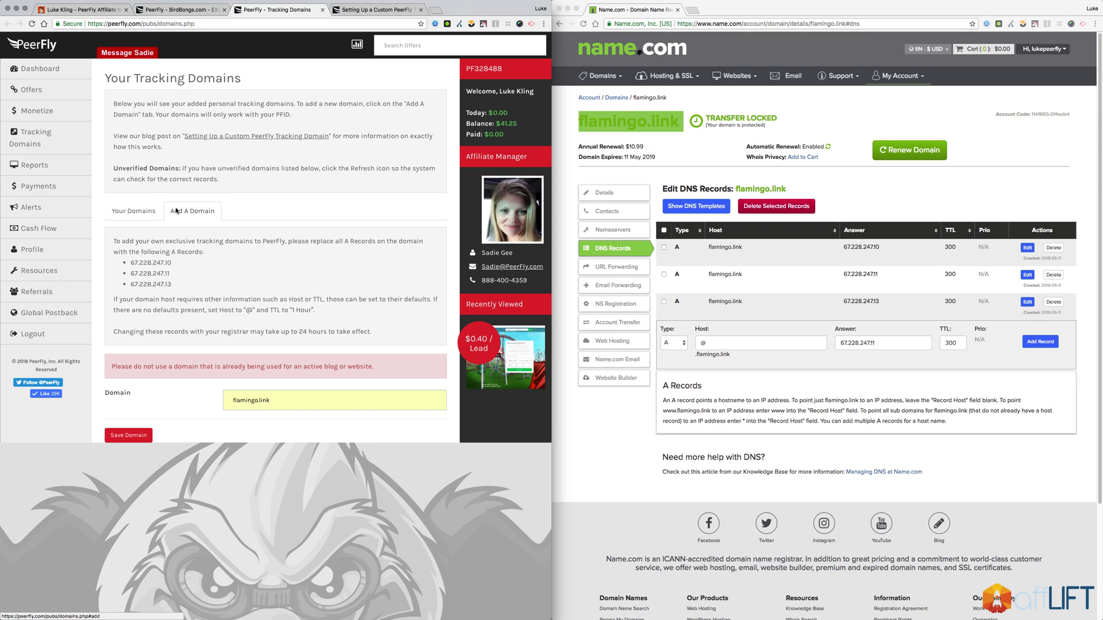
click(147, 214)
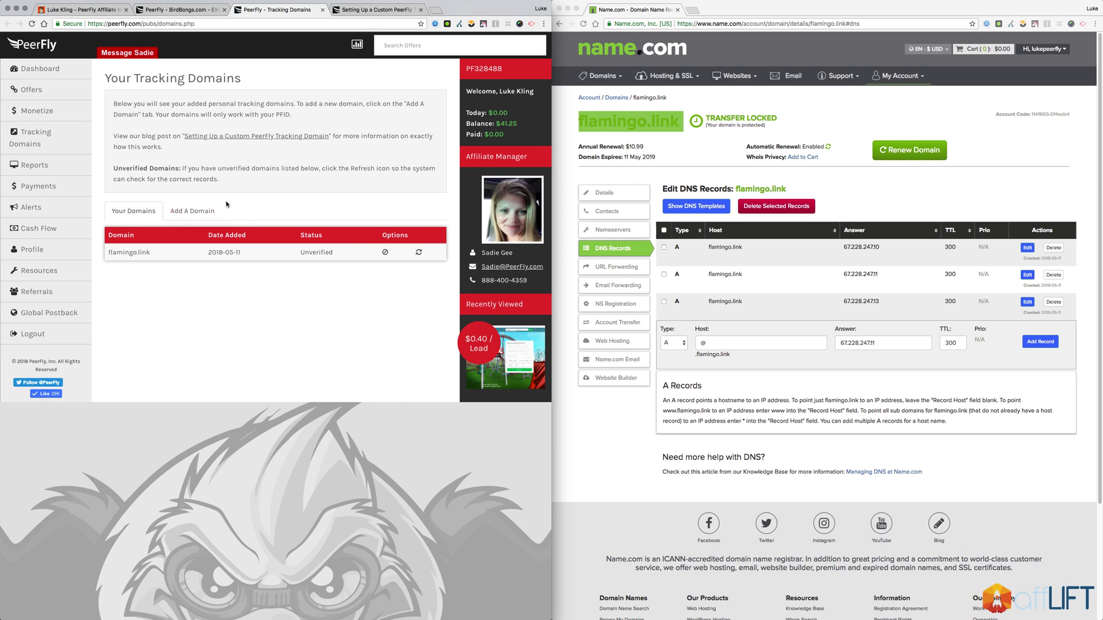
Run the DNS check on the flamingo.link row and confirm its status now reads Approved
click(418, 253)
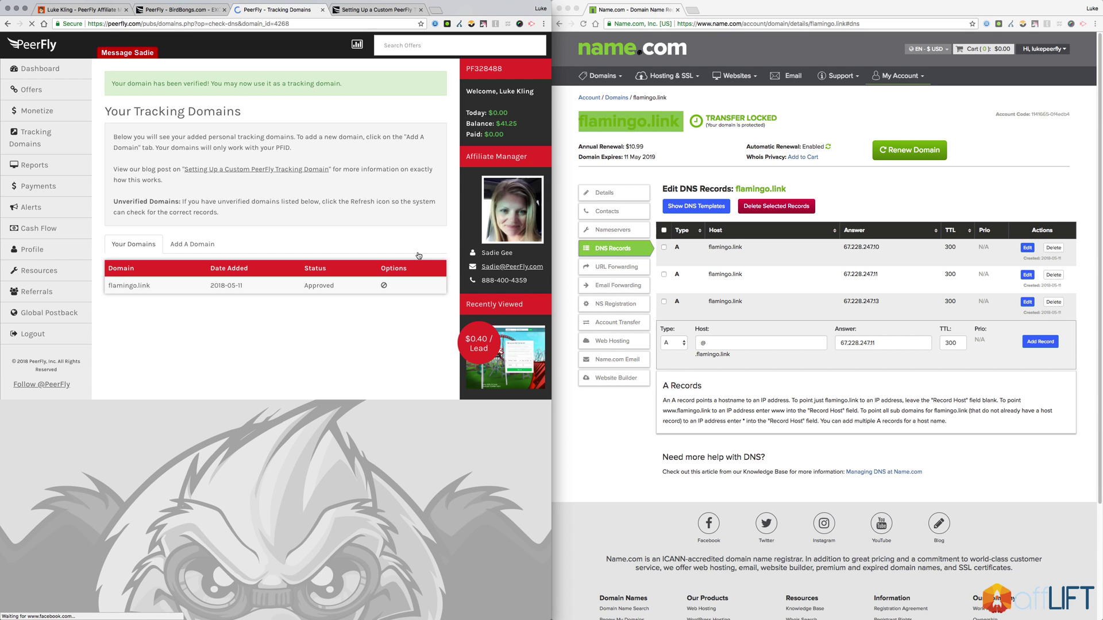
double_click(312, 286)
drag(341, 84, 162, 84)
triple_click(123, 83)
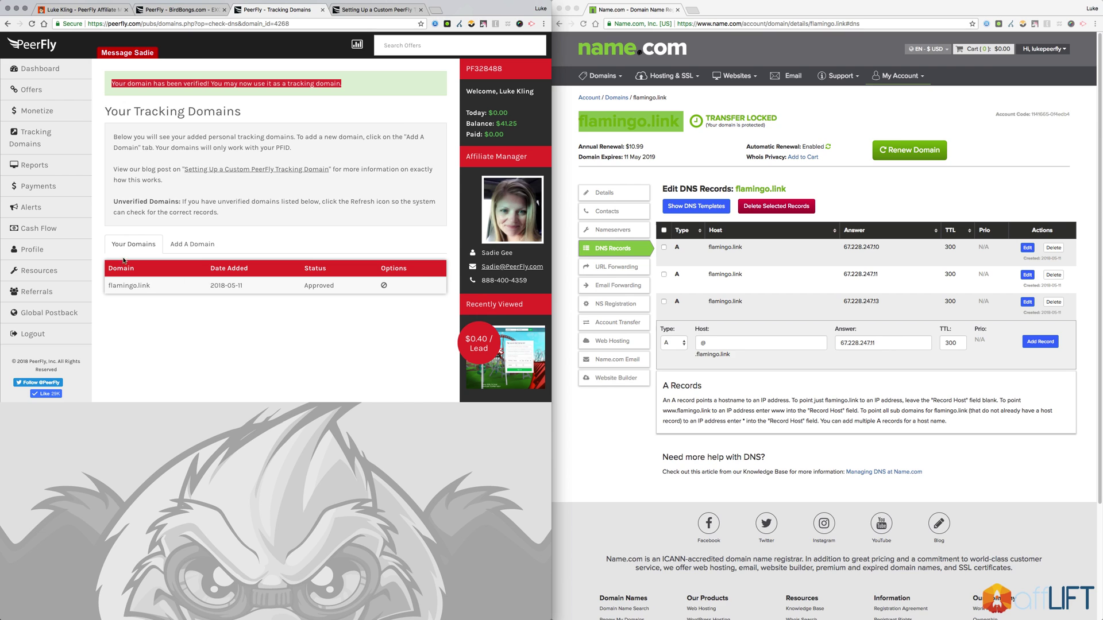
click(172, 328)
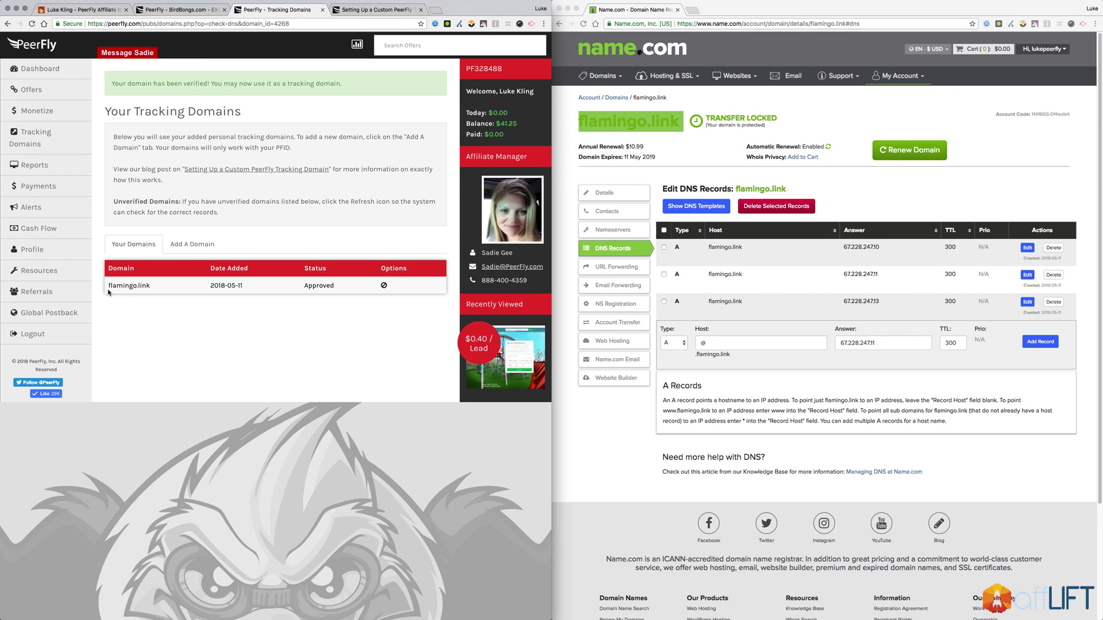
drag(107, 289, 164, 287)
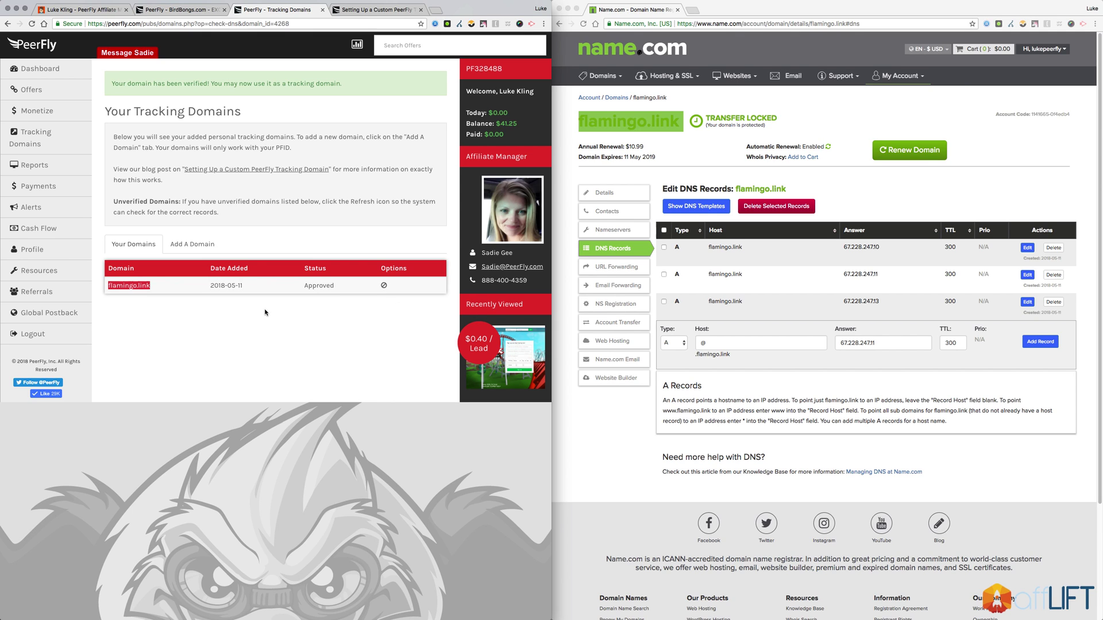
click(223, 332)
On the BirdBongs.com offer, set Customize Tracking to flamingo.link after briefly trying revshr4.com
click(184, 13)
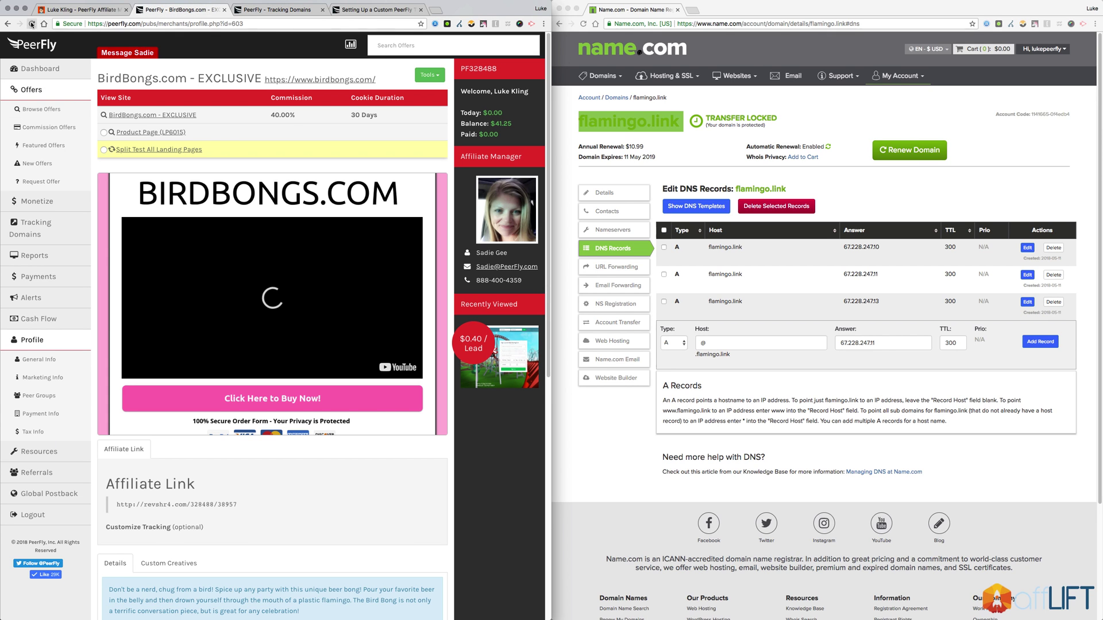
scroll(128, 255, down, 5)
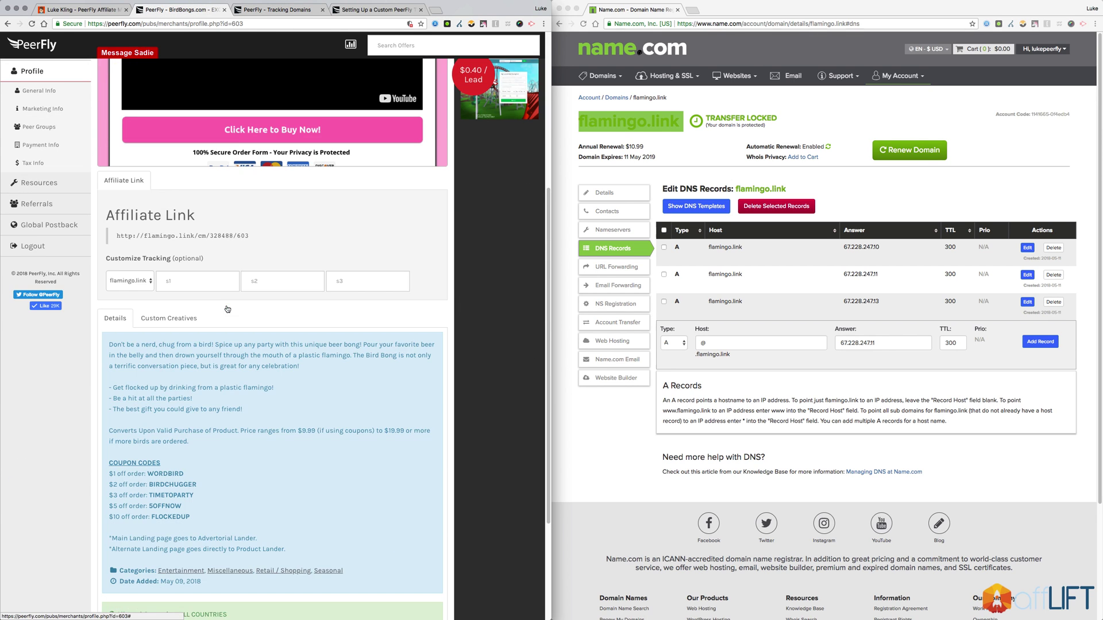
click(130, 280)
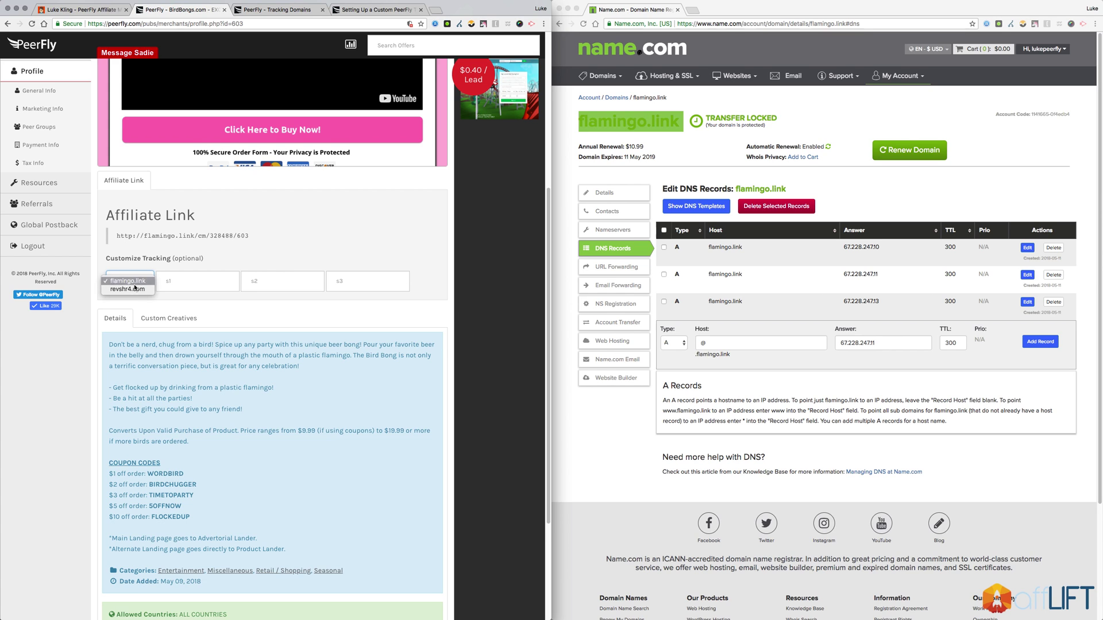
click(141, 307)
click(136, 281)
click(131, 289)
click(127, 285)
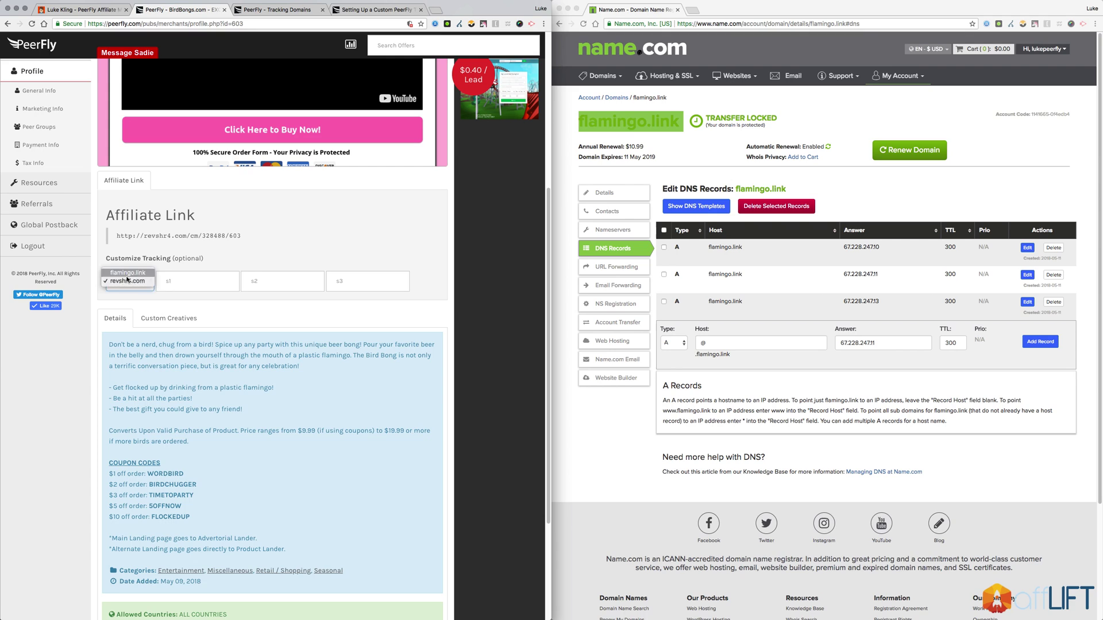
click(128, 272)
key(Tab)
drag(259, 238, 115, 237)
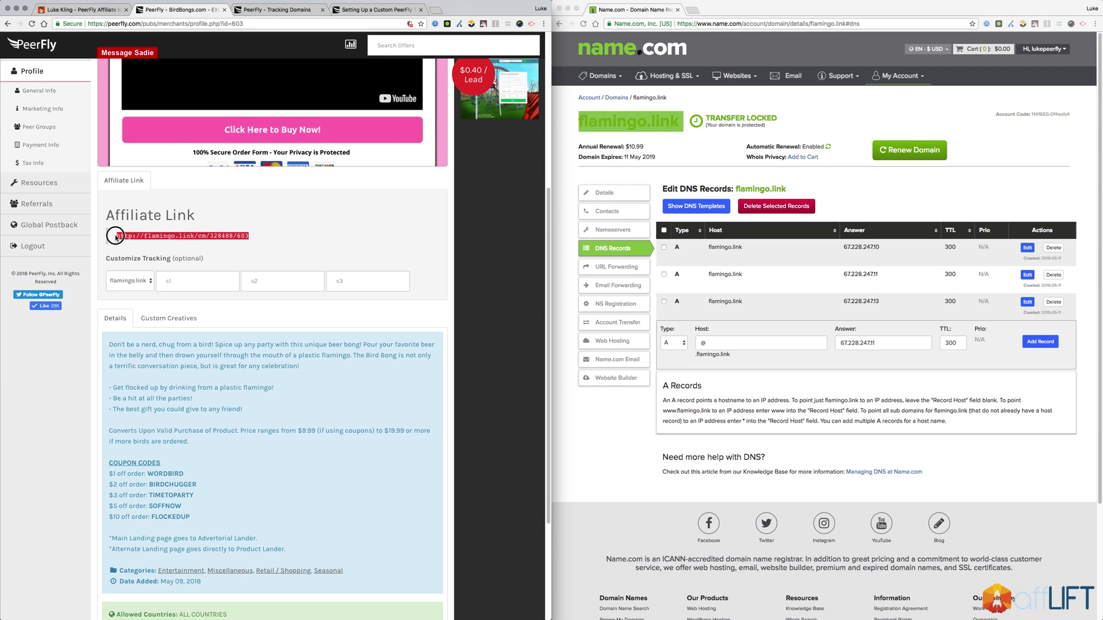
click(251, 244)
Scroll back up the offer page and bring up the custom tracking domain blog article
scroll(190, 249, up, 1)
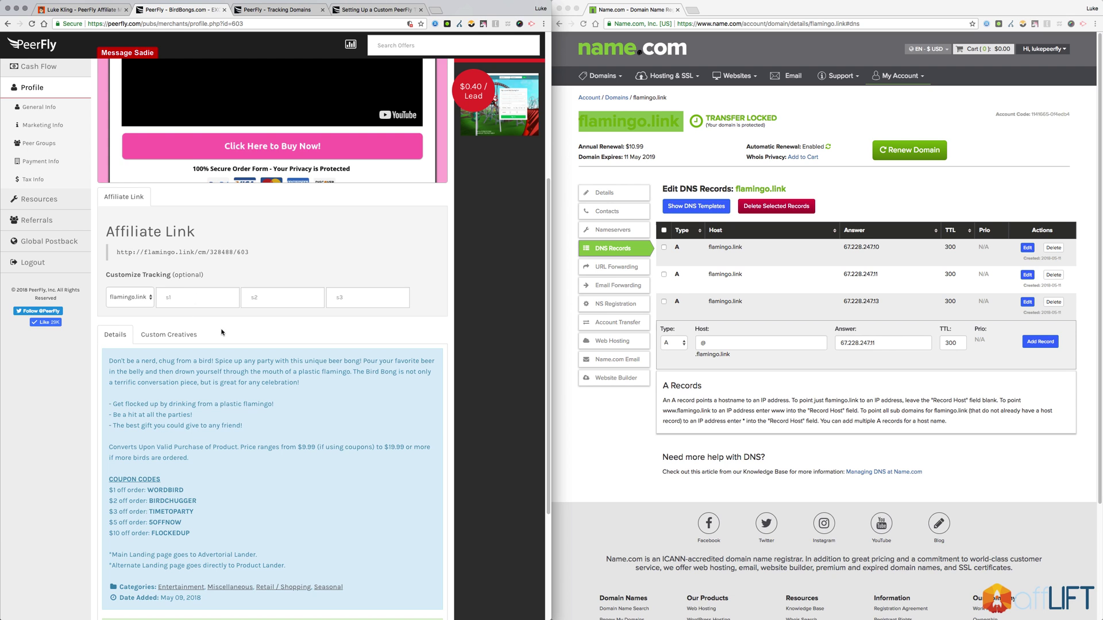
scroll(222, 332, up, 5)
scroll(222, 332, down, 8)
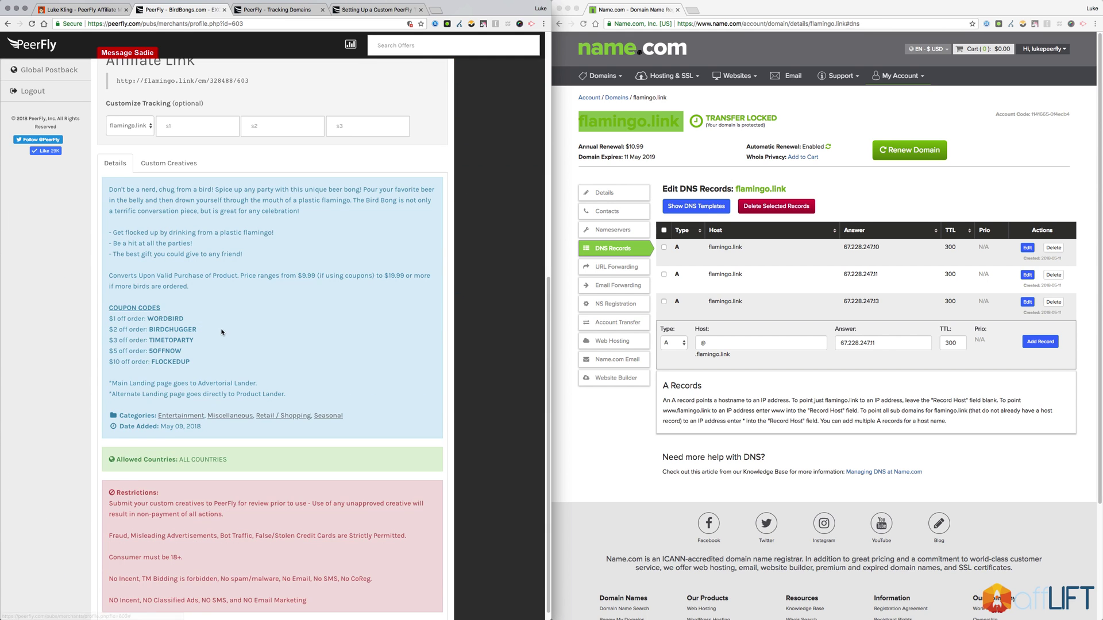
scroll(222, 332, up, 8)
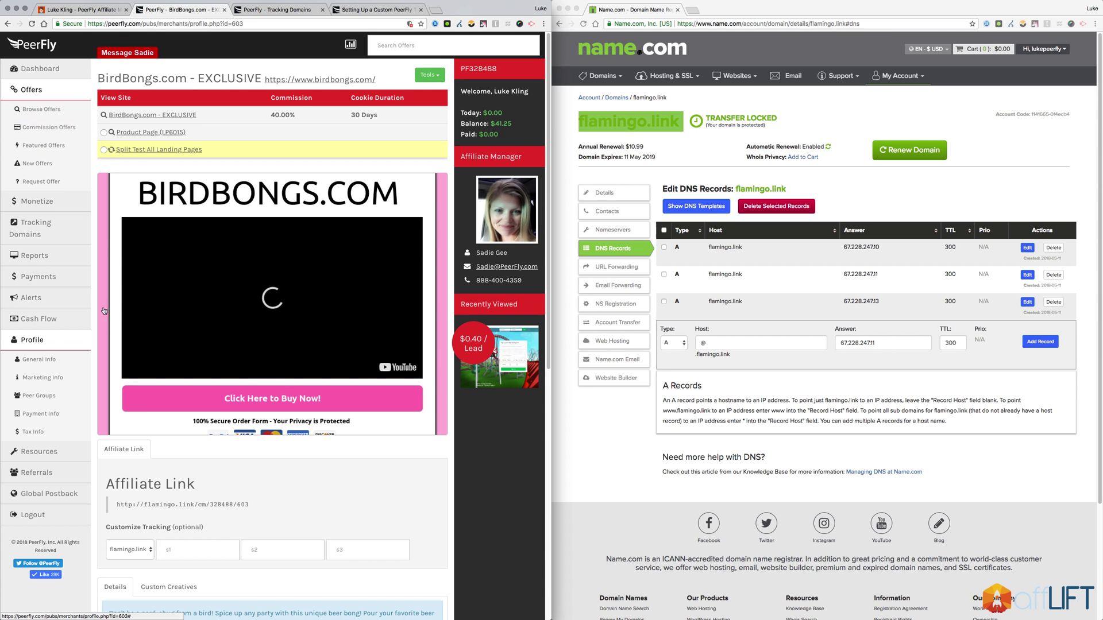
click(668, 149)
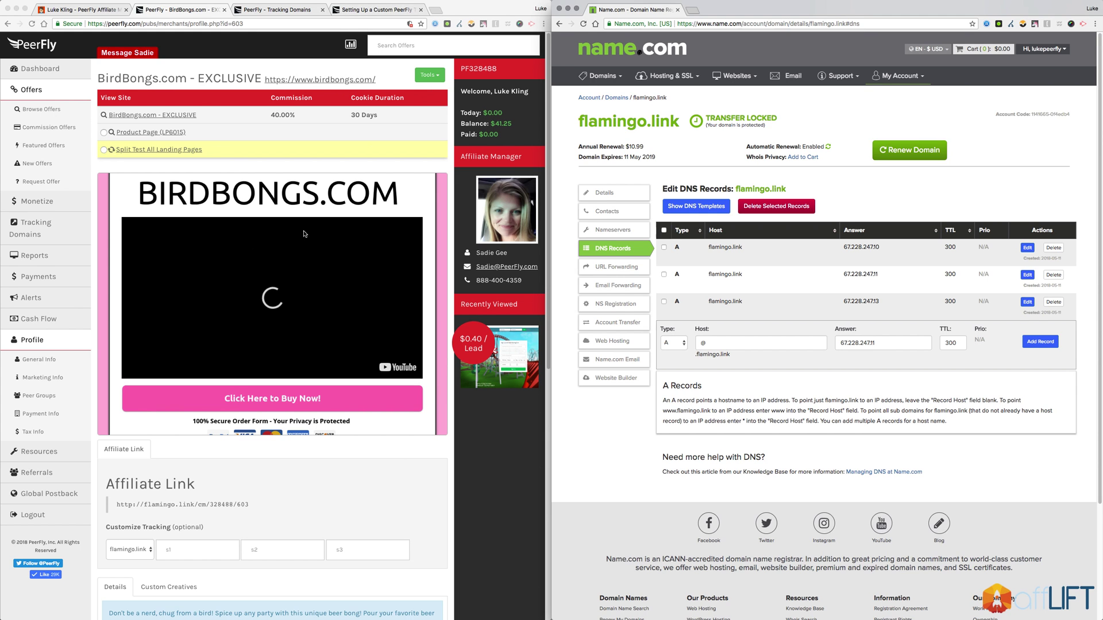
click(370, 11)
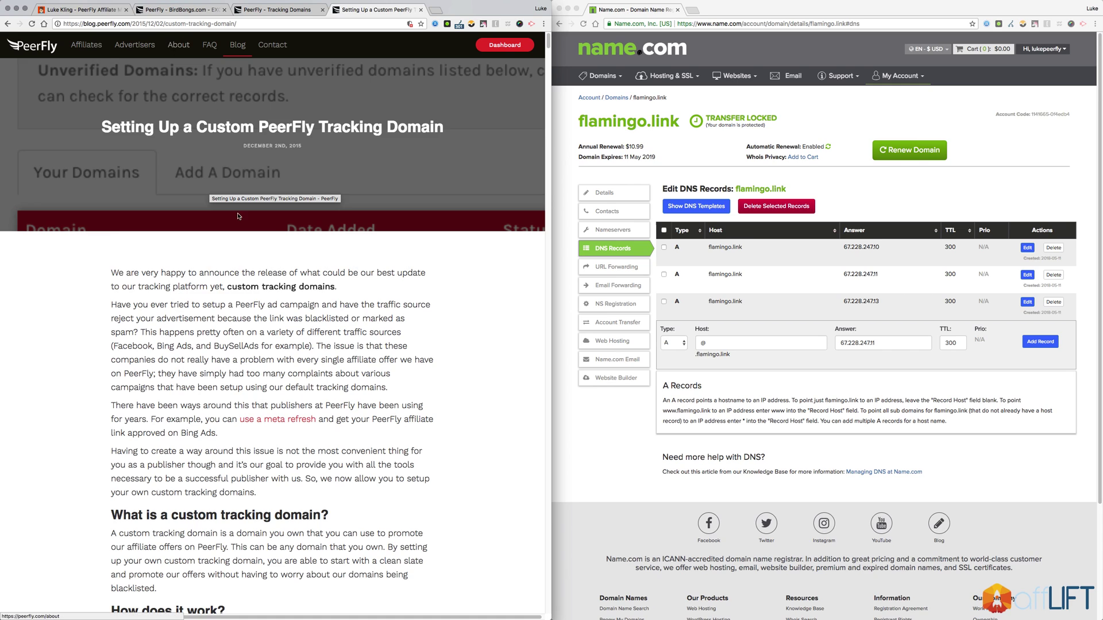
Scroll through the 'Setting Up a Custom PeerFly Tracking Domain' post, then show the author's homepage
scroll(253, 233, down, 2)
scroll(267, 264, down, 12)
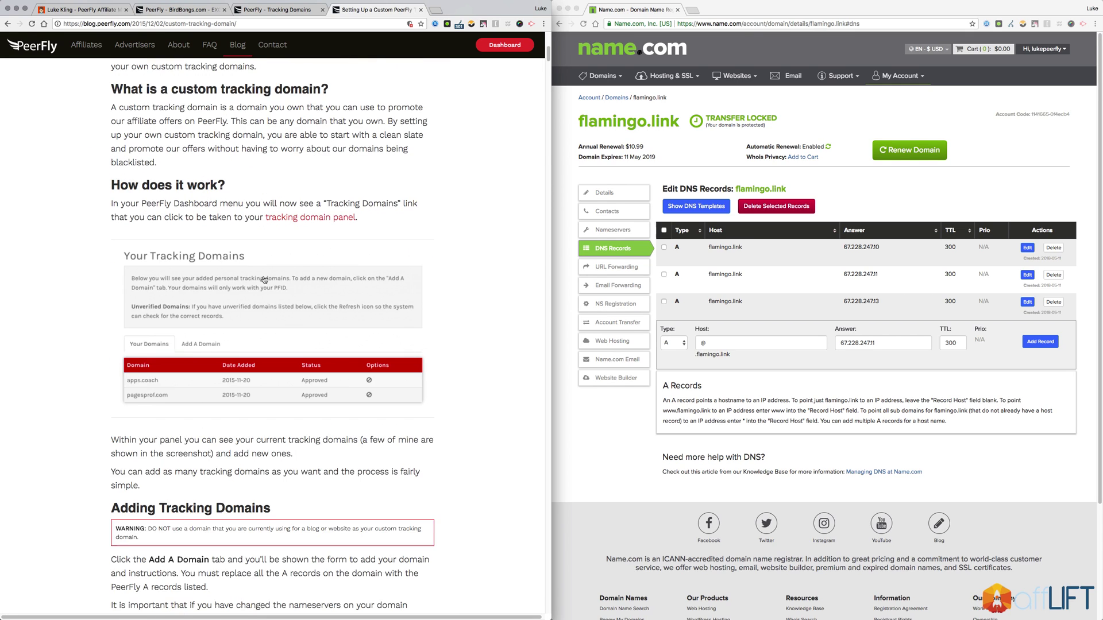
scroll(265, 279, down, 20)
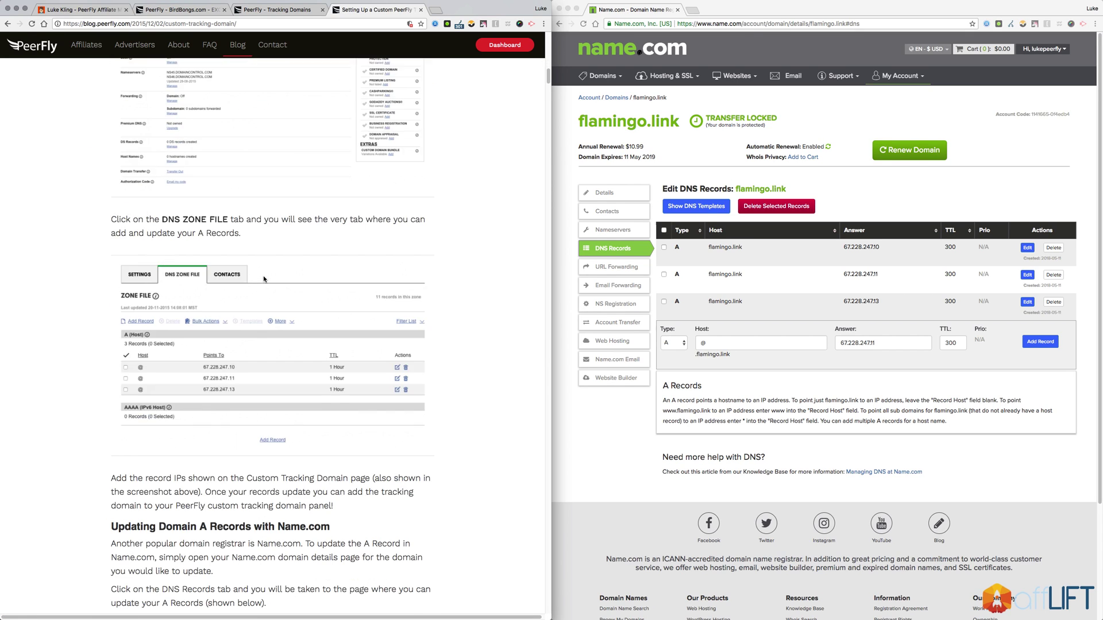
scroll(176, 187, down, 12)
scroll(277, 329, up, 20)
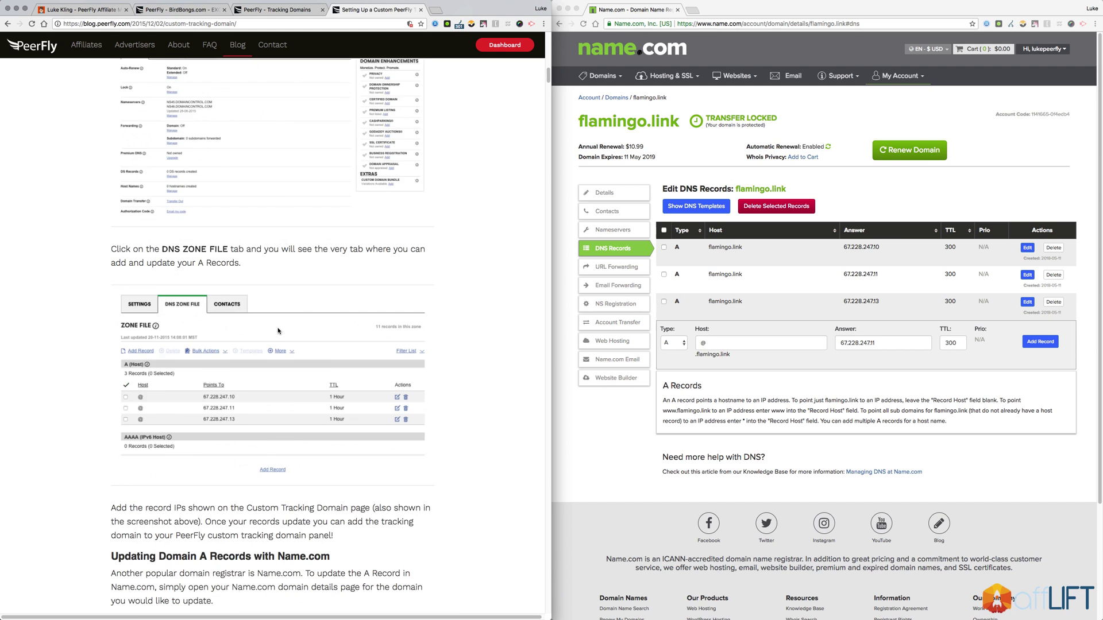
scroll(218, 277, down, 8)
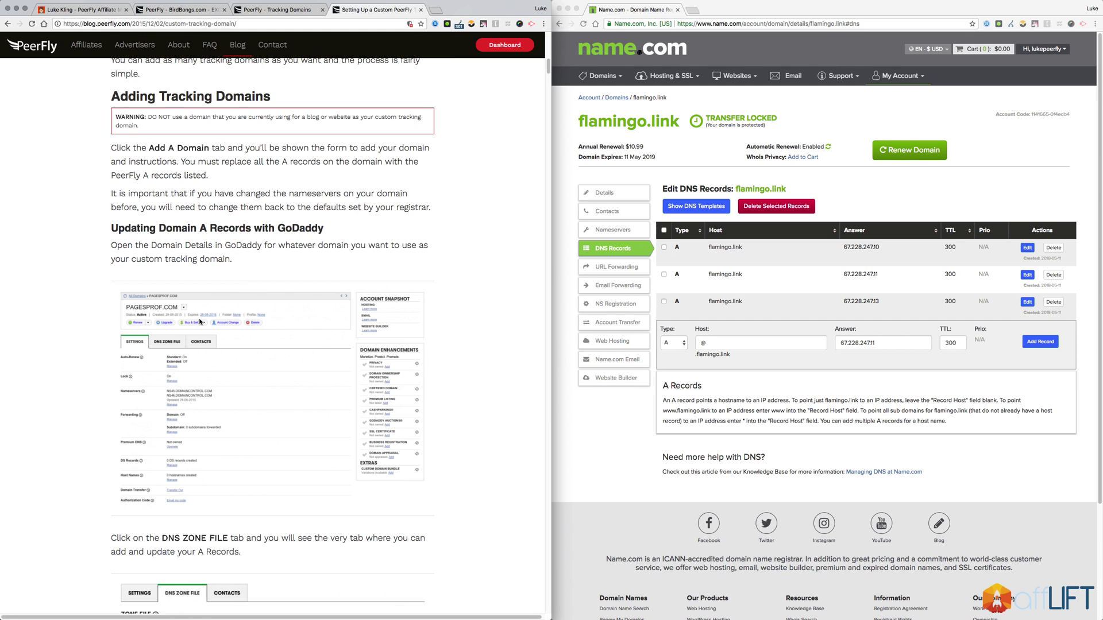
scroll(72, 273, up, 15)
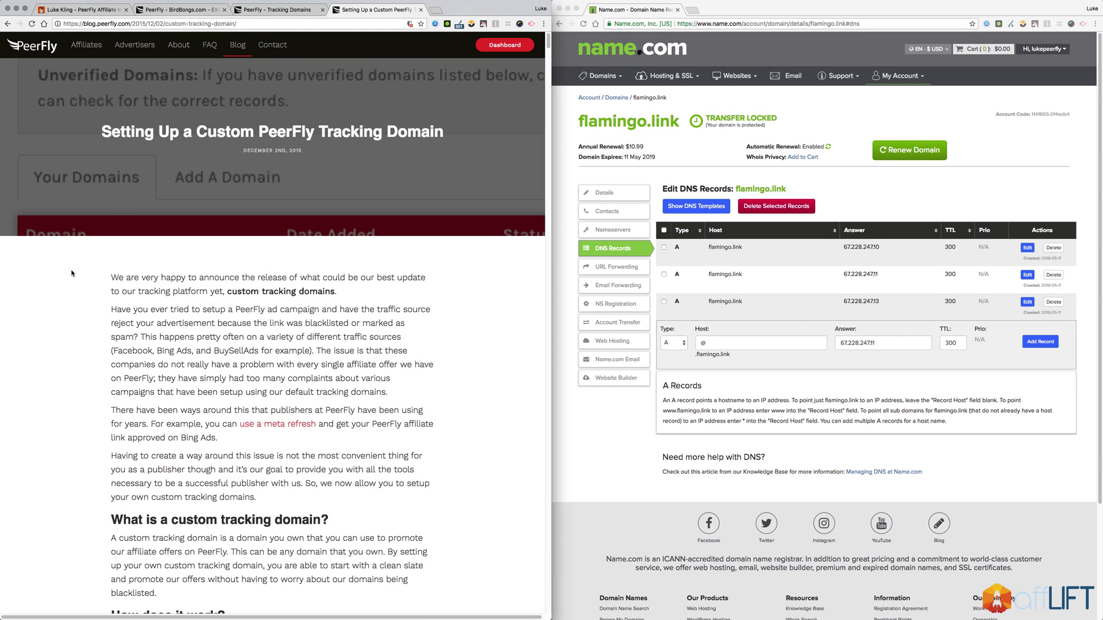
click(81, 9)
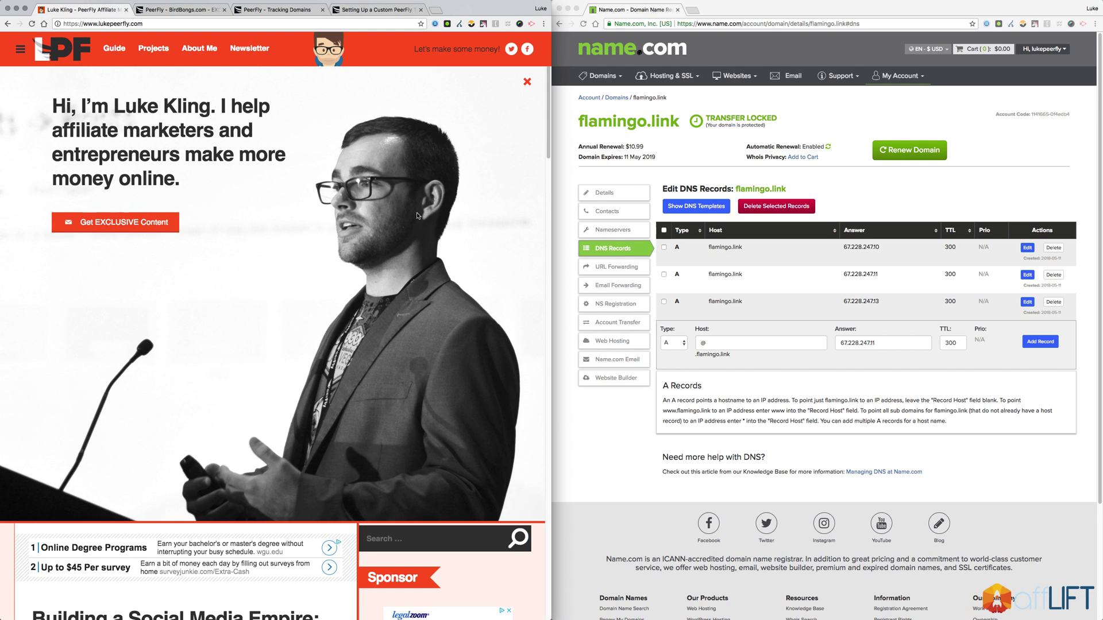